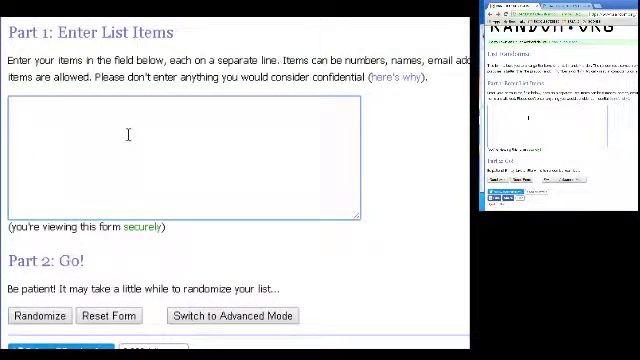
{"action": "key", "text": "ctrl+v"}
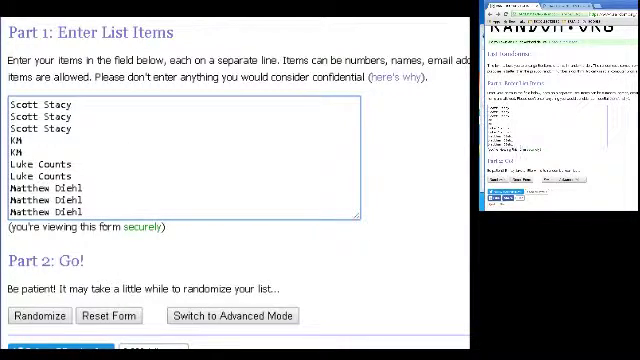
{"action": "scroll", "coordinate": [235, 180], "scroll_direction": "down", "scroll_amount": 1}
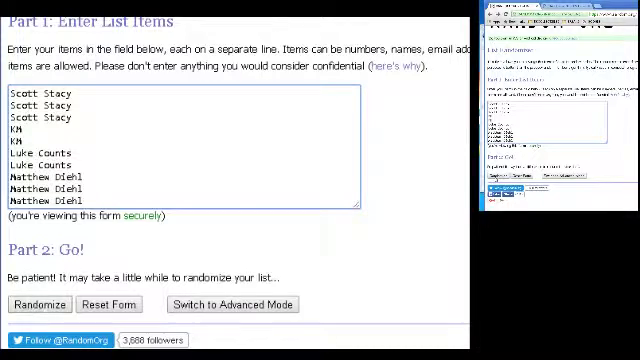
Step: Randomize the ten-name list, then reshuffle it three more times for four randomizations total
{"action": "left_click", "coordinate": [20, 312]}
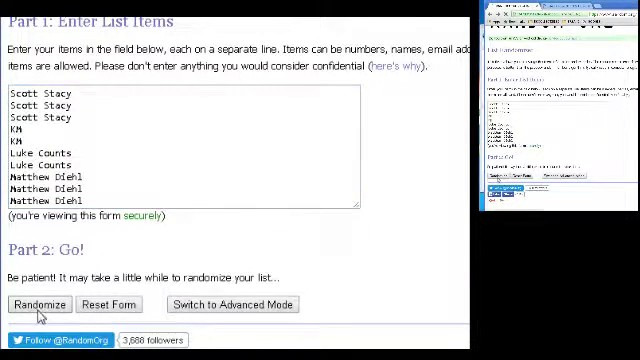
{"action": "left_click", "coordinate": [34, 262]}
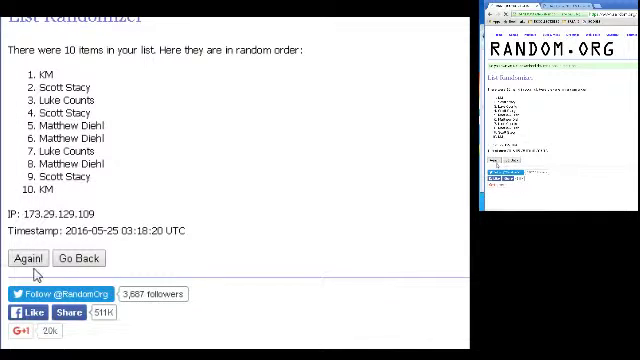
{"action": "left_click", "coordinate": [35, 291]}
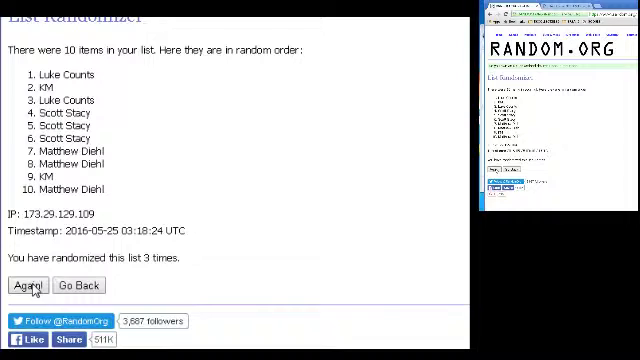
{"action": "left_click", "coordinate": [31, 287]}
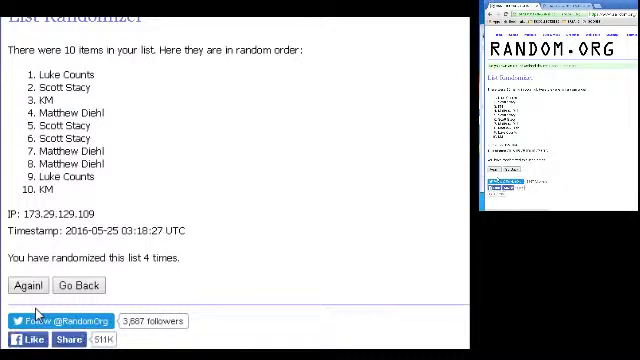
{"action": "left_click_drag", "start_coordinate": [94, 74], "coordinate": [30, 77]}
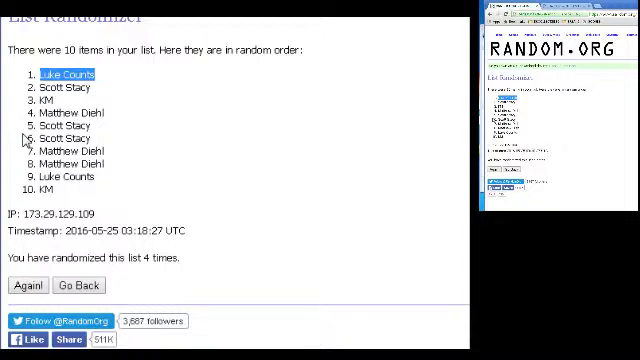
{"action": "left_click_drag", "start_coordinate": [92, 88], "coordinate": [39, 88]}
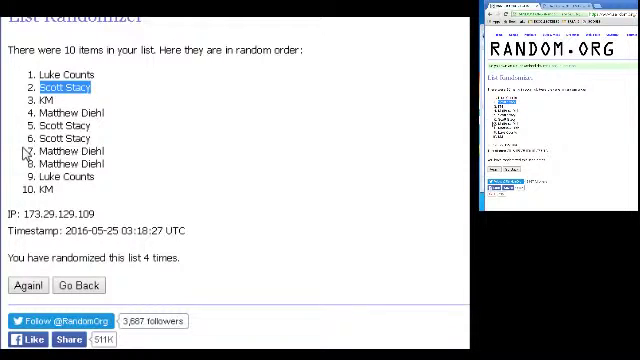
{"action": "double_click", "coordinate": [48, 100]}
{"action": "left_click_drag", "start_coordinate": [104, 113], "coordinate": [39, 113]}
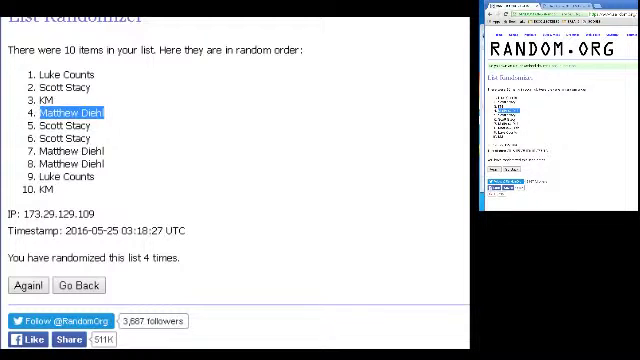
{"action": "left_click", "coordinate": [97, 127]}
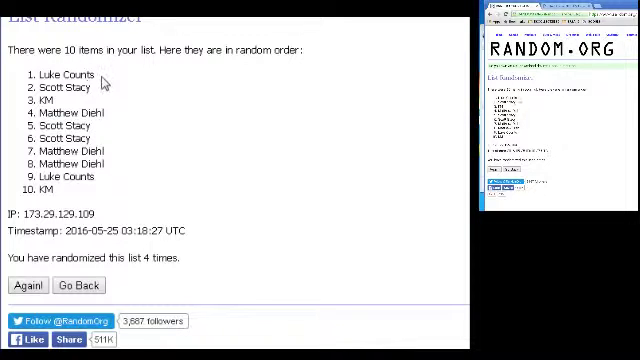
{"action": "left_click_drag", "start_coordinate": [97, 78], "coordinate": [40, 79]}
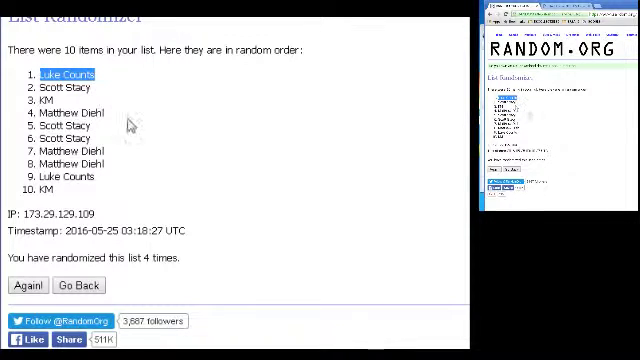
{"action": "left_click_drag", "start_coordinate": [180, 257], "coordinate": [95, 257]}
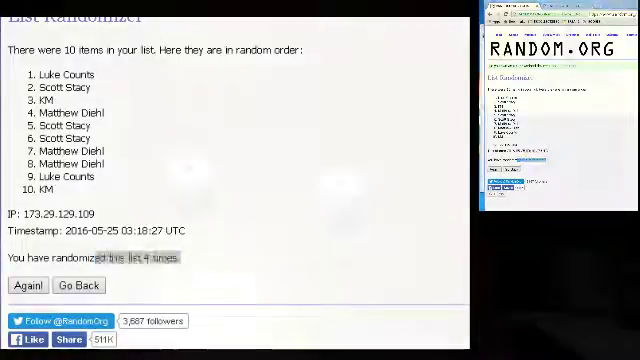